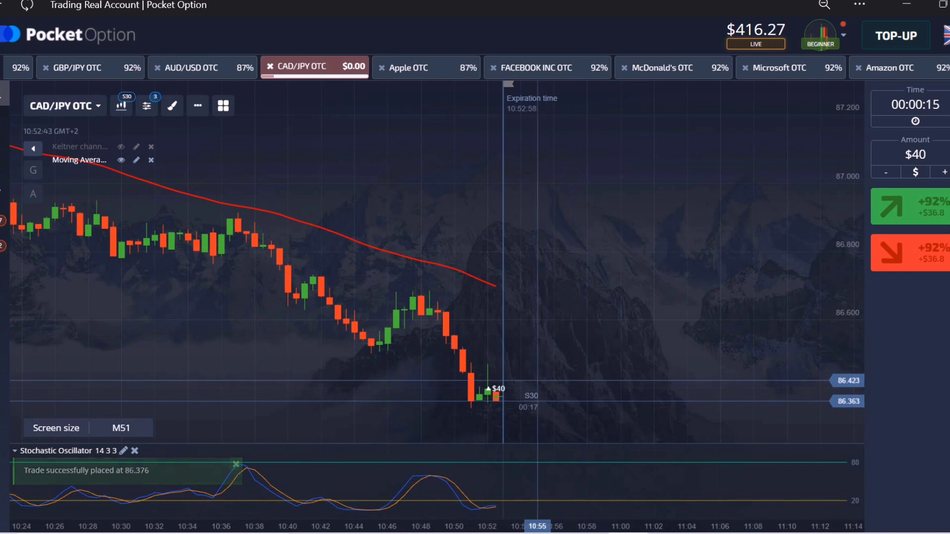
Switch to the AUD/USD OTC chart and set the trade time to 19 seconds
scroll(524, 356, up, 3)
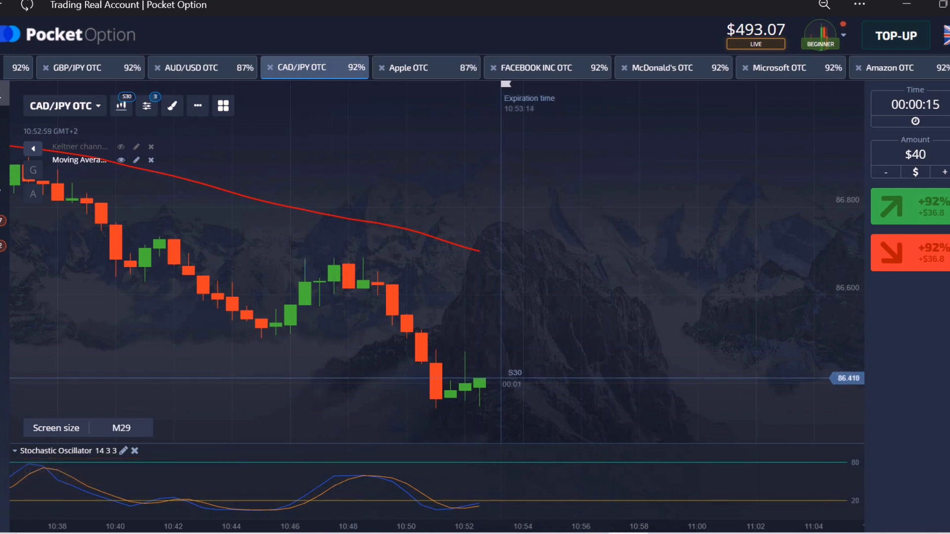
click(192, 68)
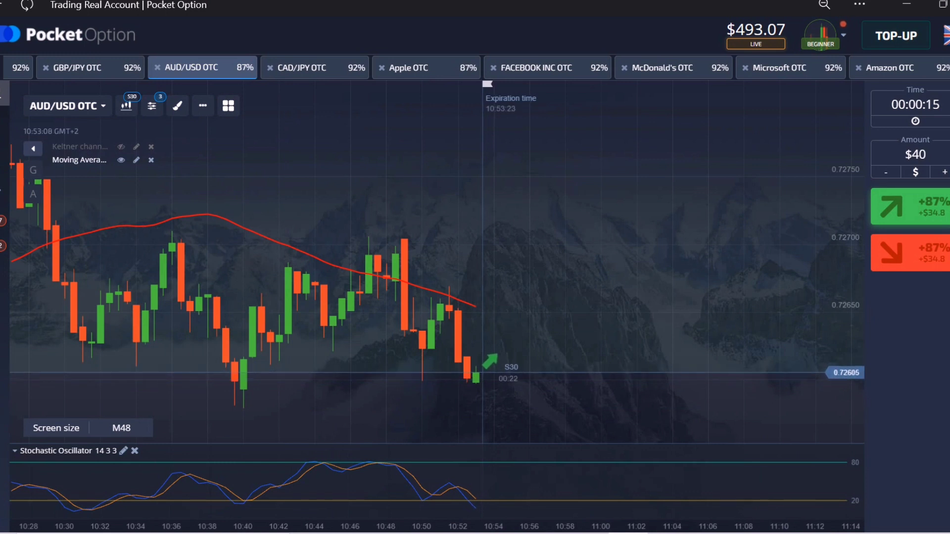
click(914, 105)
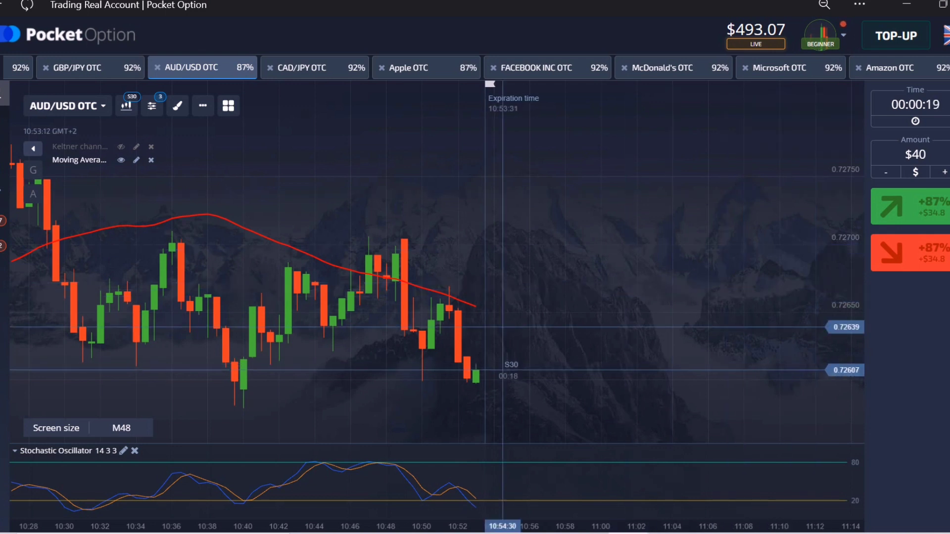
Place a $40 higher trade on AUD/USD OTC with a 19-second expiration
scroll(550, 359, down, 3)
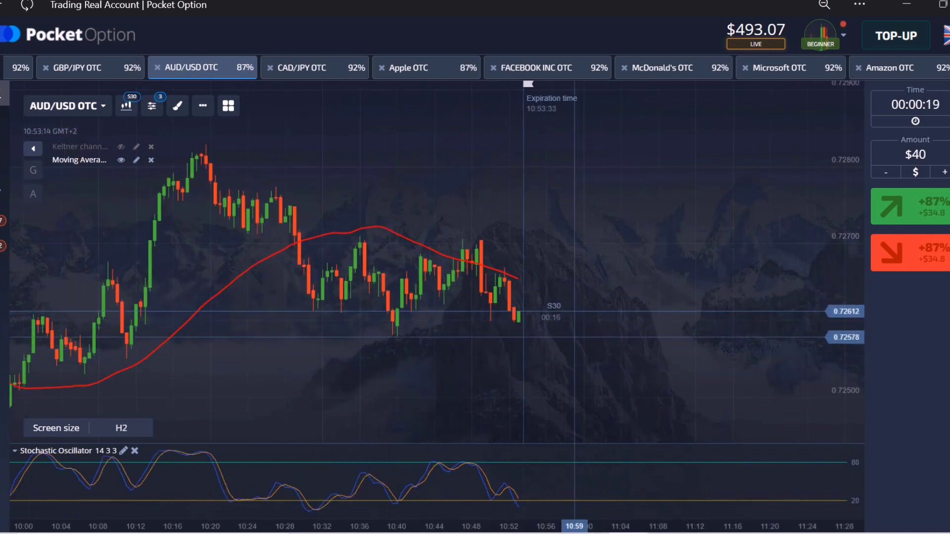
scroll(576, 336, up, 2)
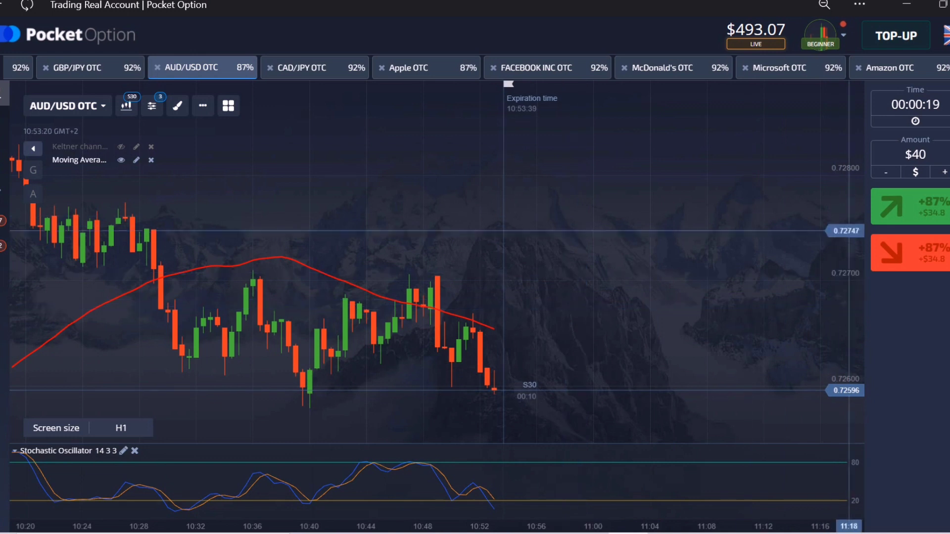
click(895, 206)
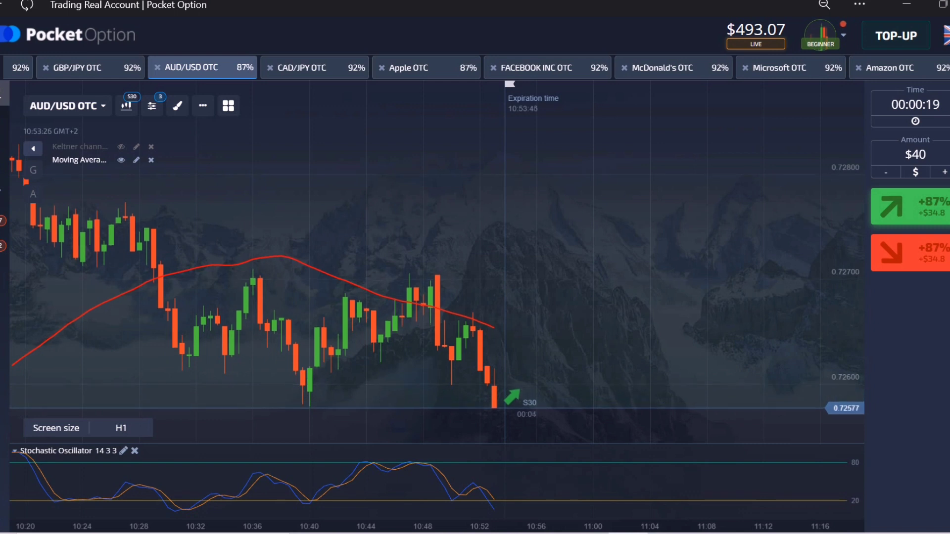
scroll(858, 199, down, 3)
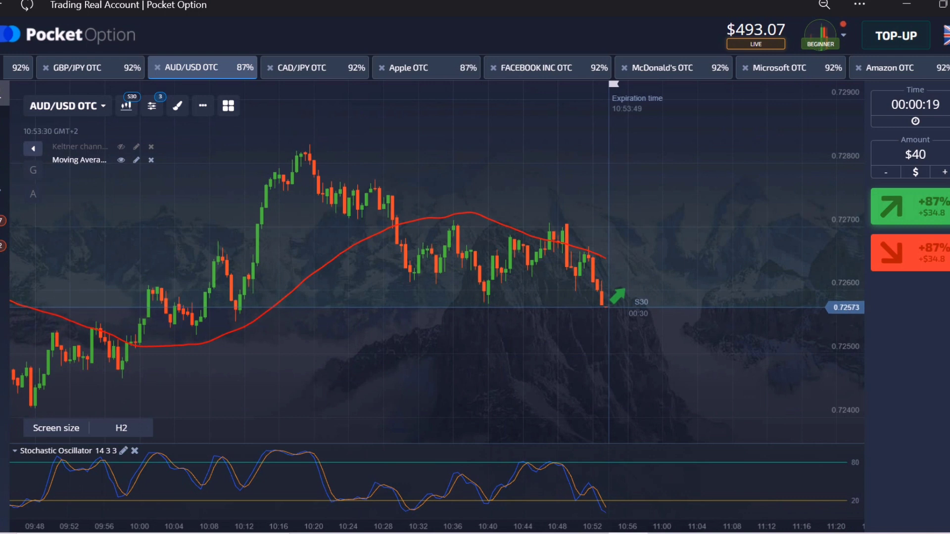
click(910, 205)
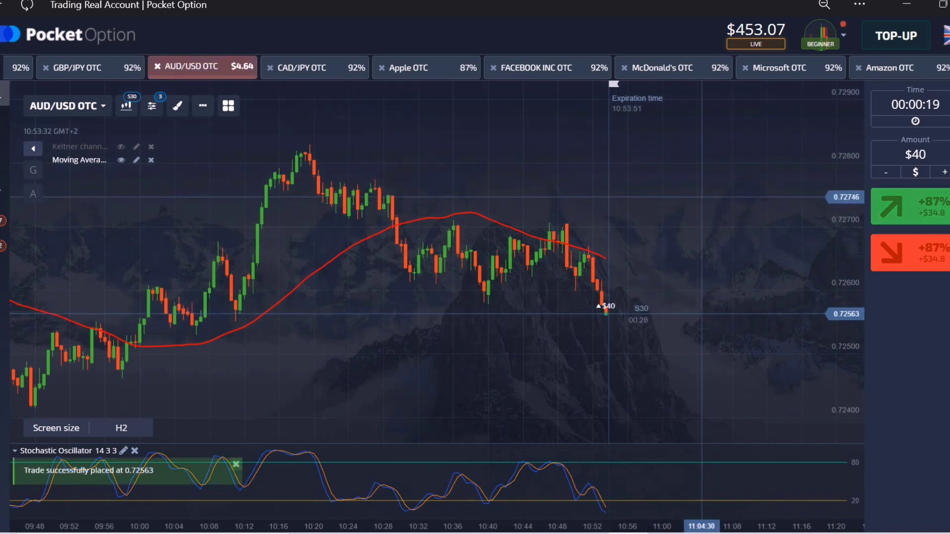
Set the trade time to 15 seconds and view the list of closed trades
click(914, 104)
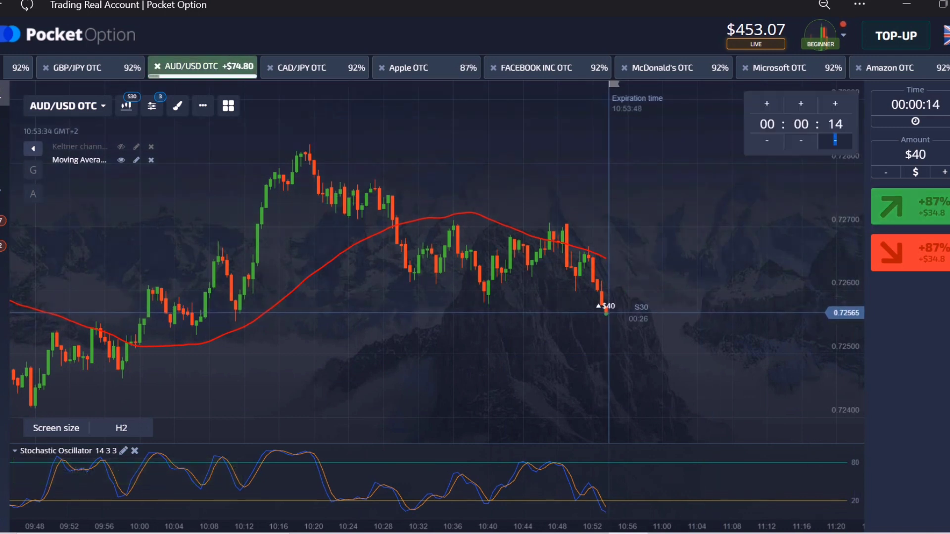
scroll(649, 284, up, 5)
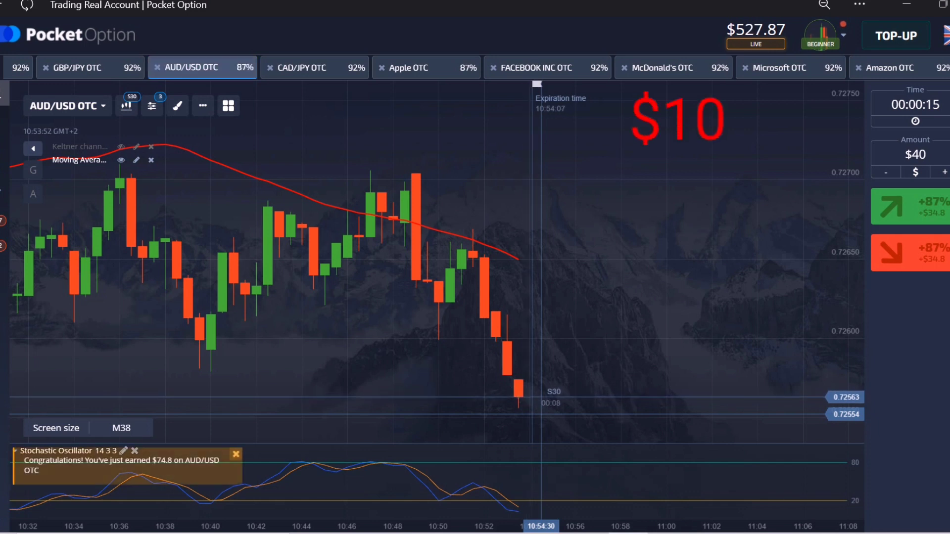
click(928, 117)
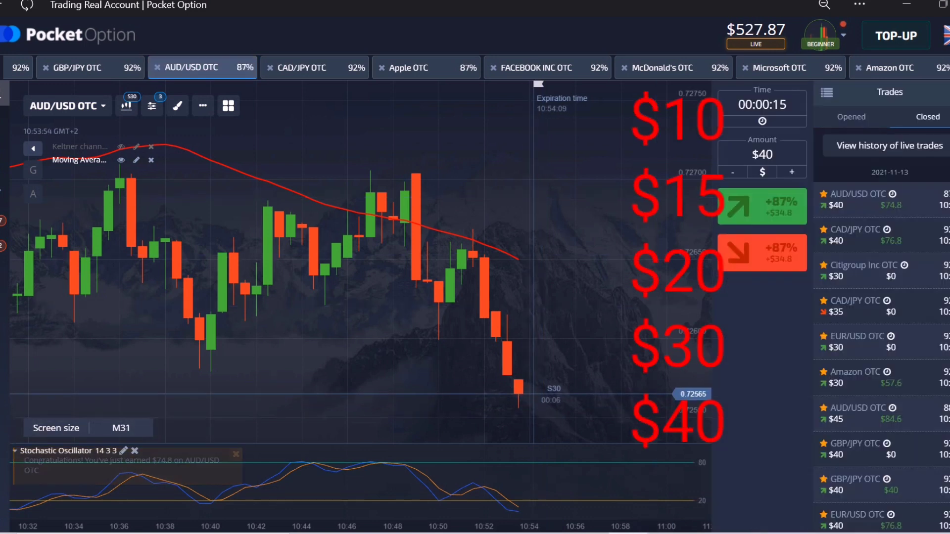
scroll(615, 272, down, 3)
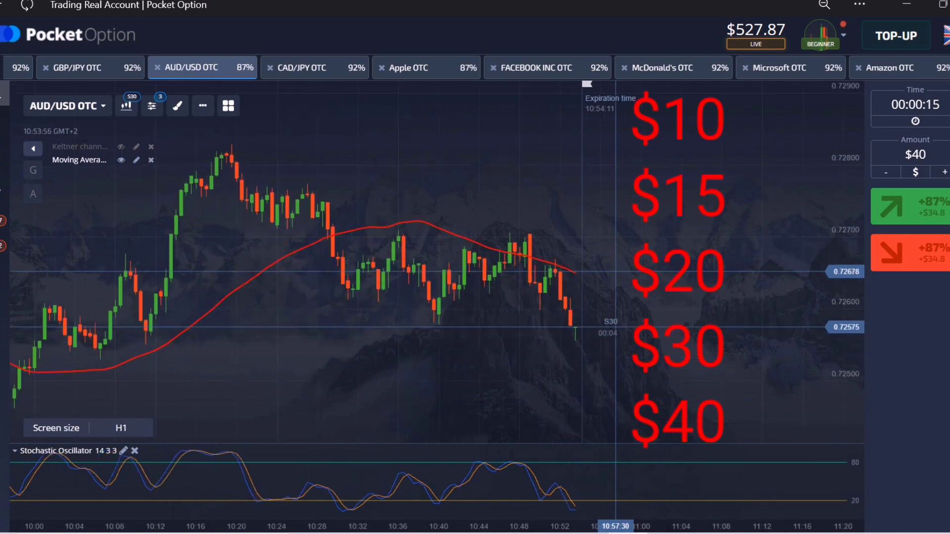
Move on from CAD/JPY OTC to the FedEx OTC chart and place a $30 higher trade with a 15-second expiration
click(314, 67)
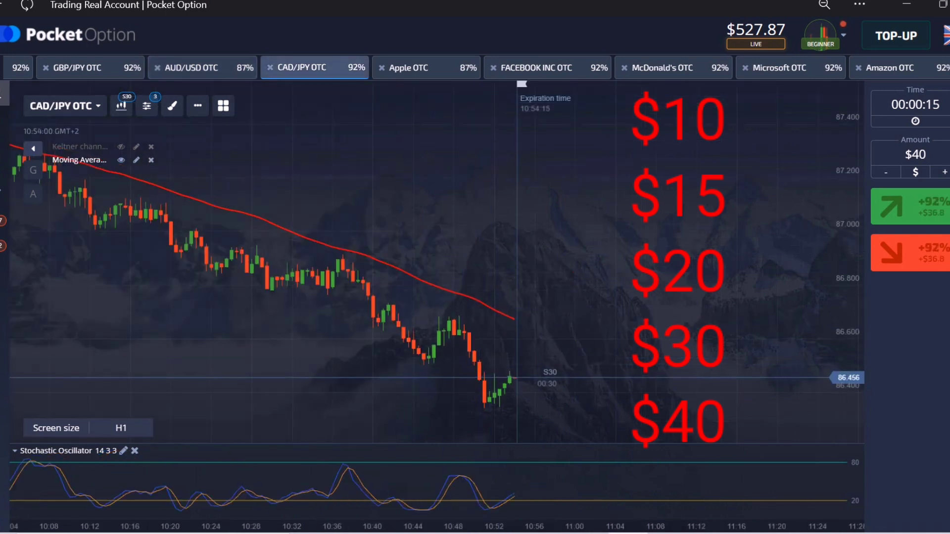
click(403, 67)
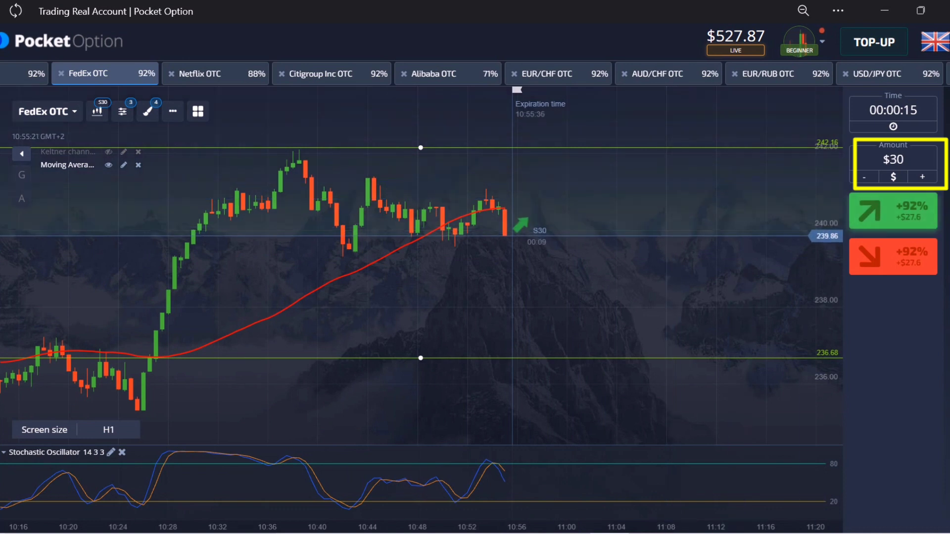
click(893, 210)
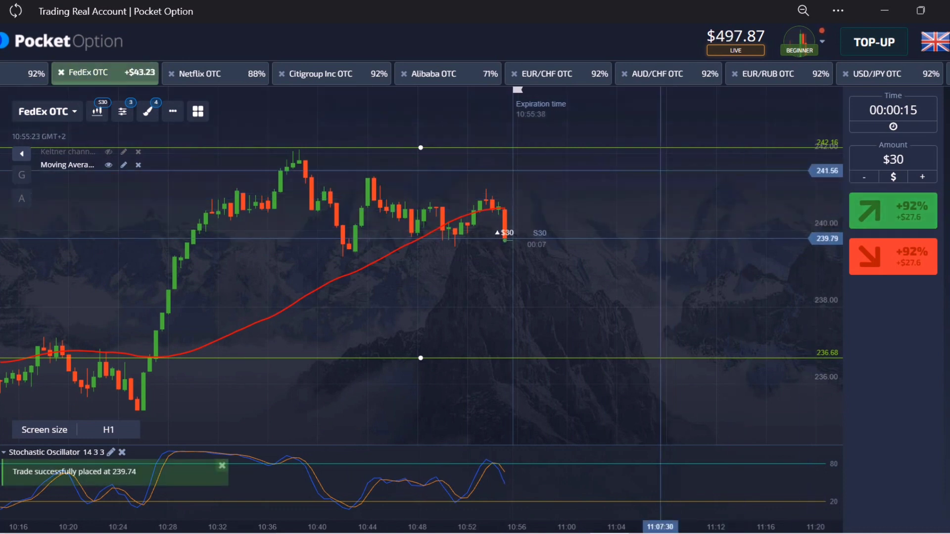
scroll(514, 267, up, 3)
scroll(513, 286, up, 2)
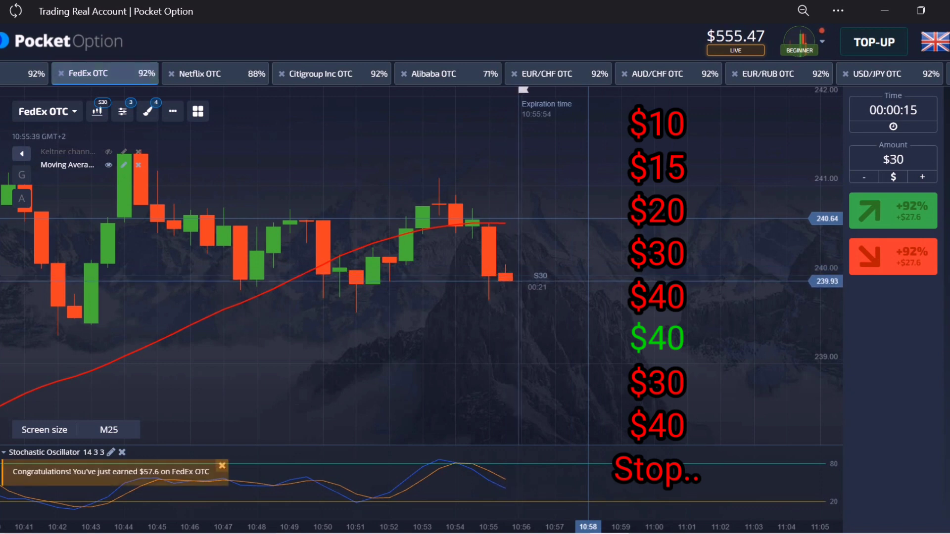
Place another $30 higher trade on FedEx OTC with the same 15-second expiration
scroll(589, 219, down, 3)
scroll(421, 267, up, 2)
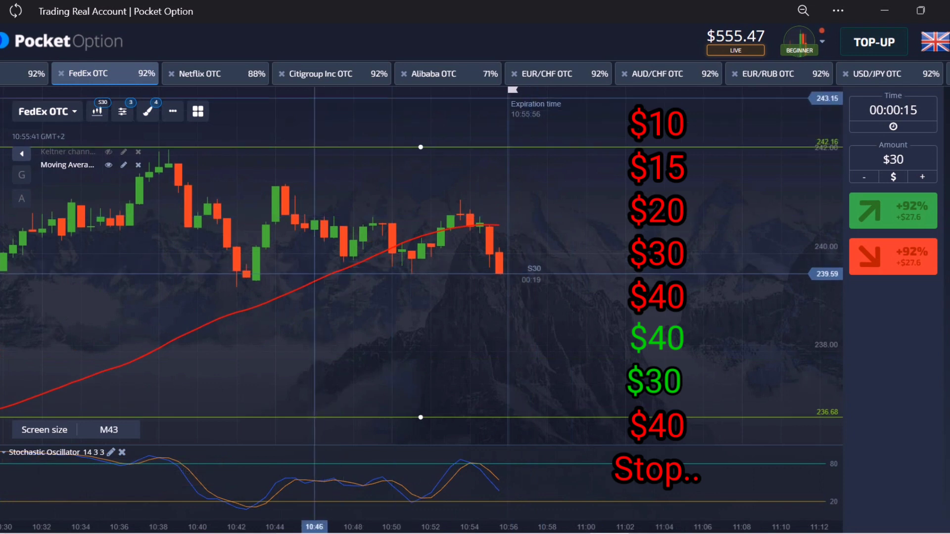
scroll(421, 267, down, 2)
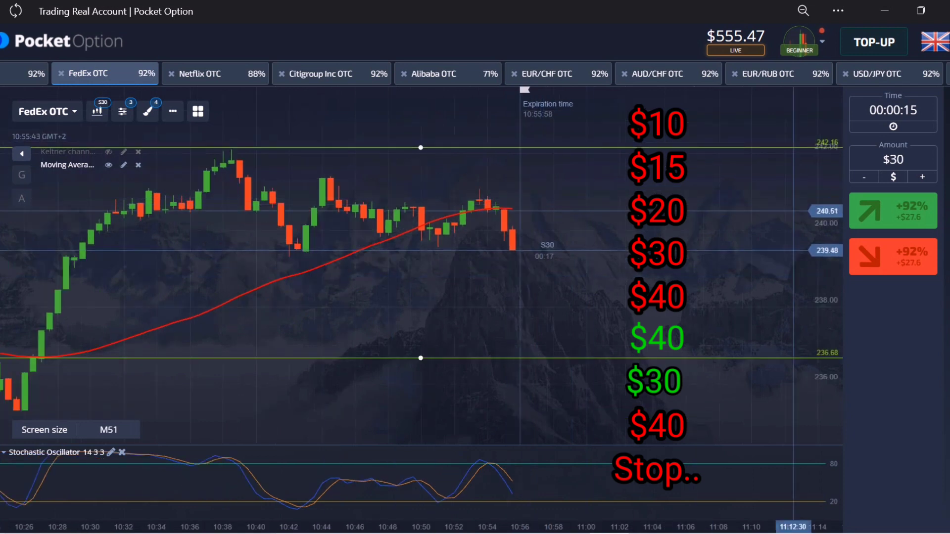
click(893, 211)
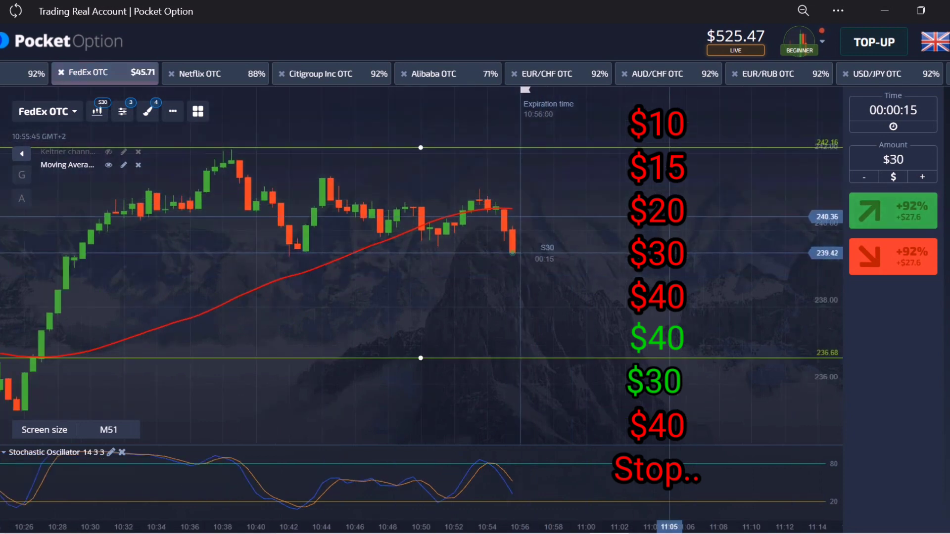
scroll(420, 267, up, 3)
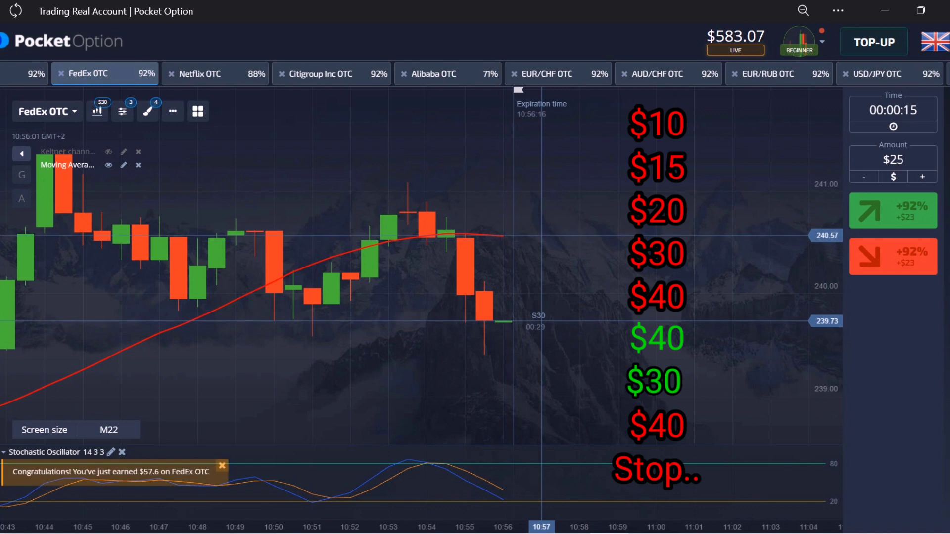
Open the AUD/CHF OTC chart and place a $25 higher trade with a 15-second expiration
scroll(542, 236, down, 4)
scroll(510, 226, down, 2)
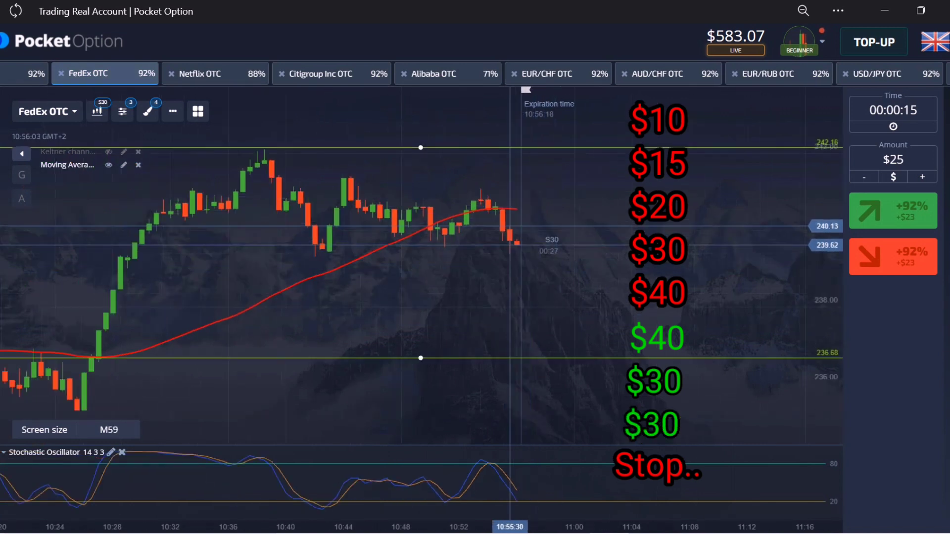
scroll(510, 226, down, 1)
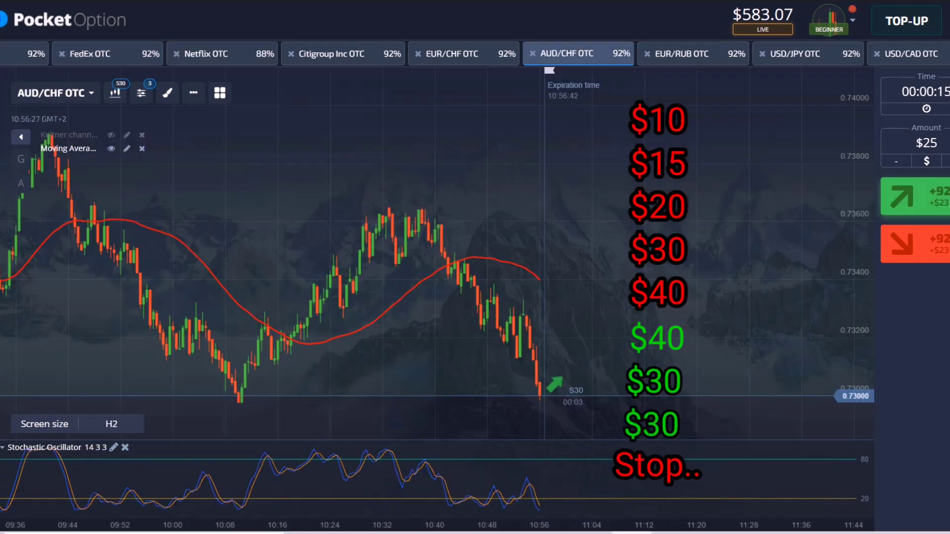
click(914, 196)
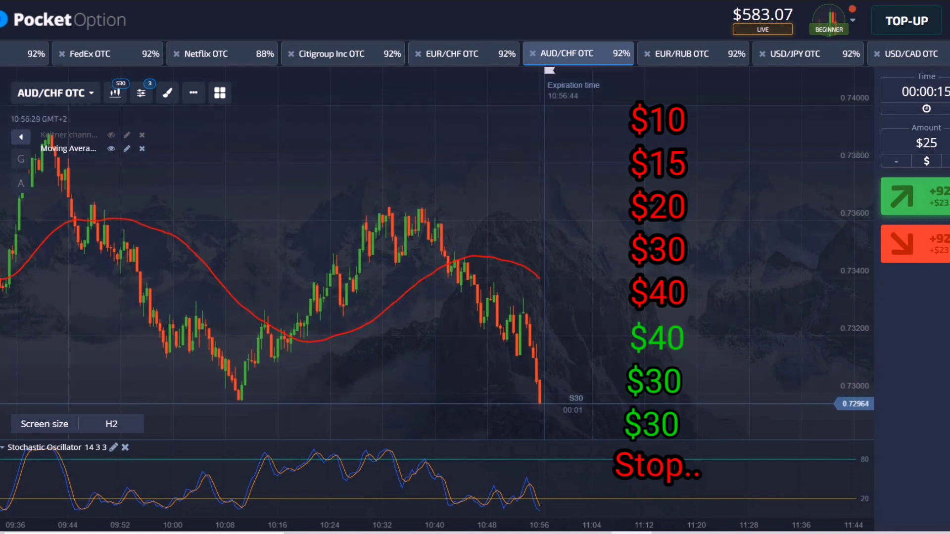
scroll(583, 400, up, 2)
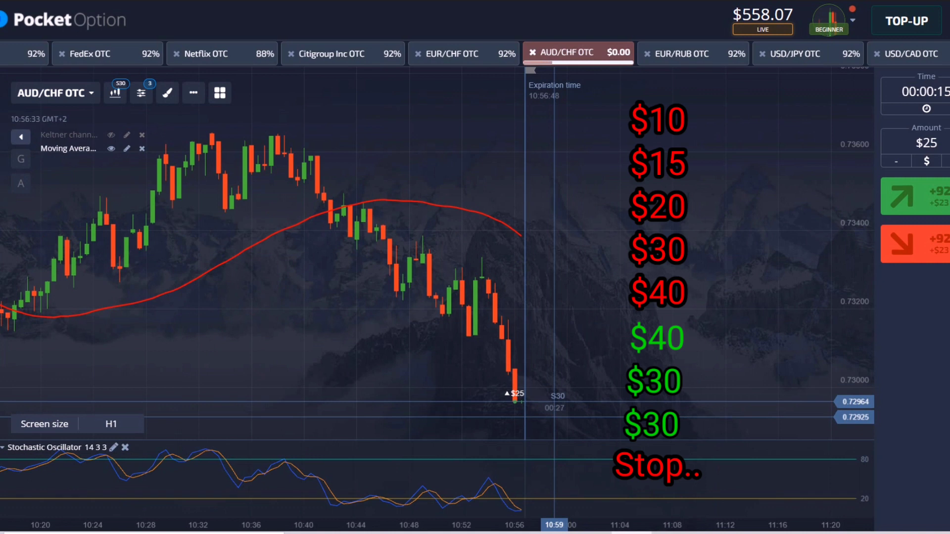
scroll(435, 247, down, 2)
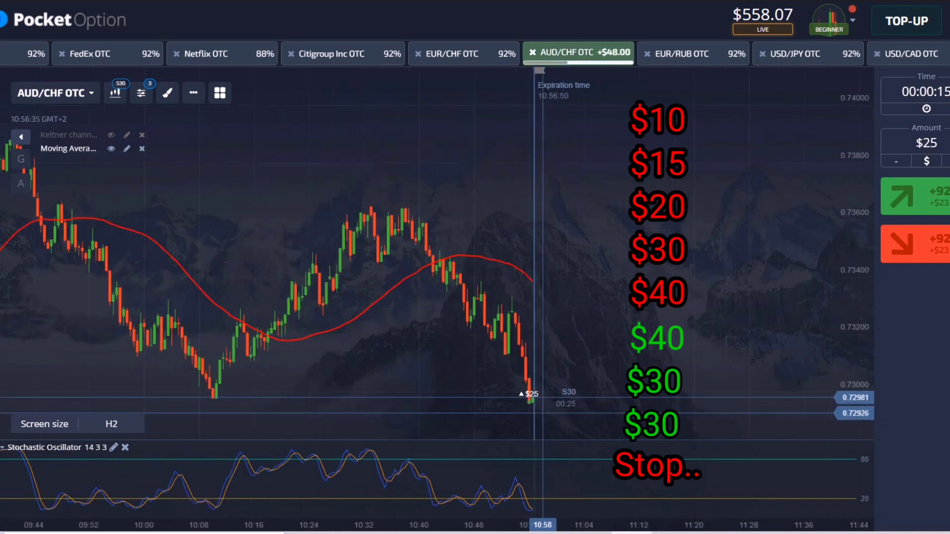
scroll(435, 248, up, 1)
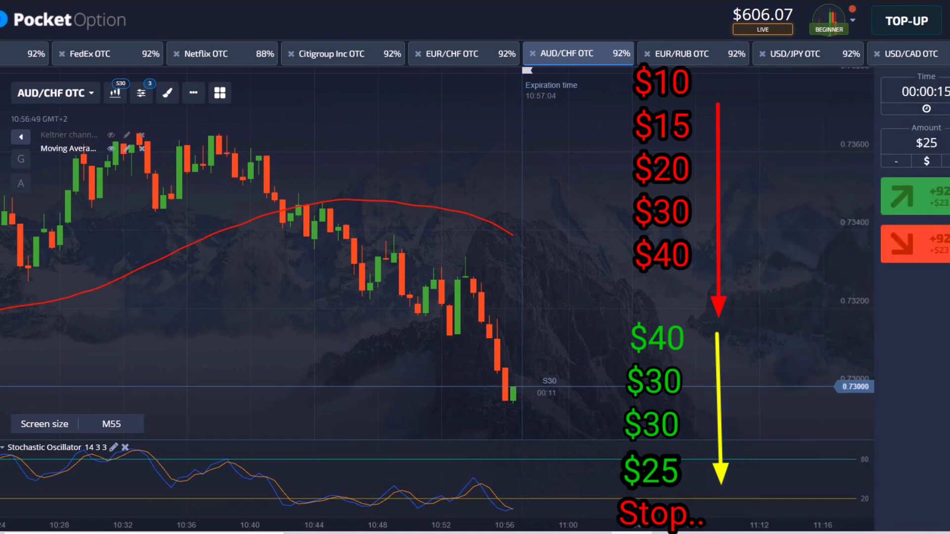
Open the USD/CAD OTC chart and place a $25 lower trade with a 15-second expiration
scroll(555, 243, down, 5)
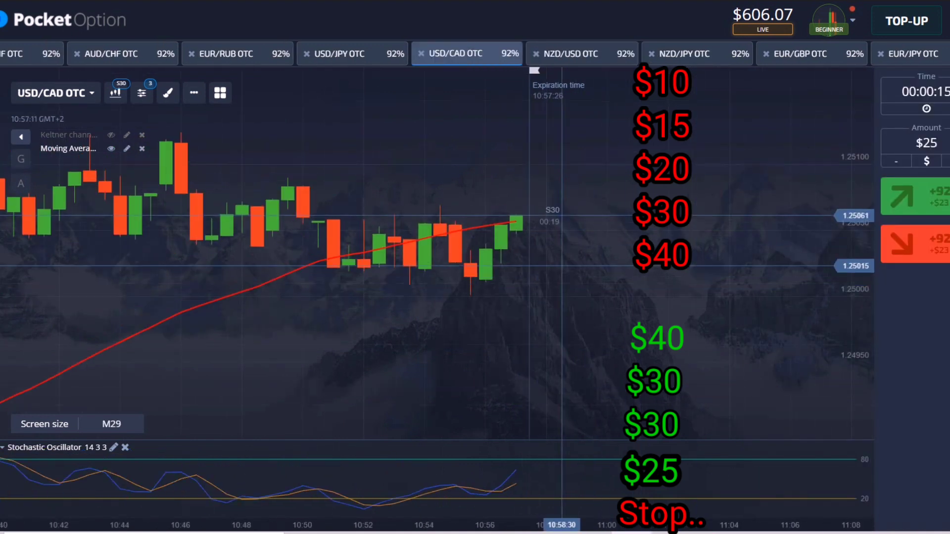
click(915, 244)
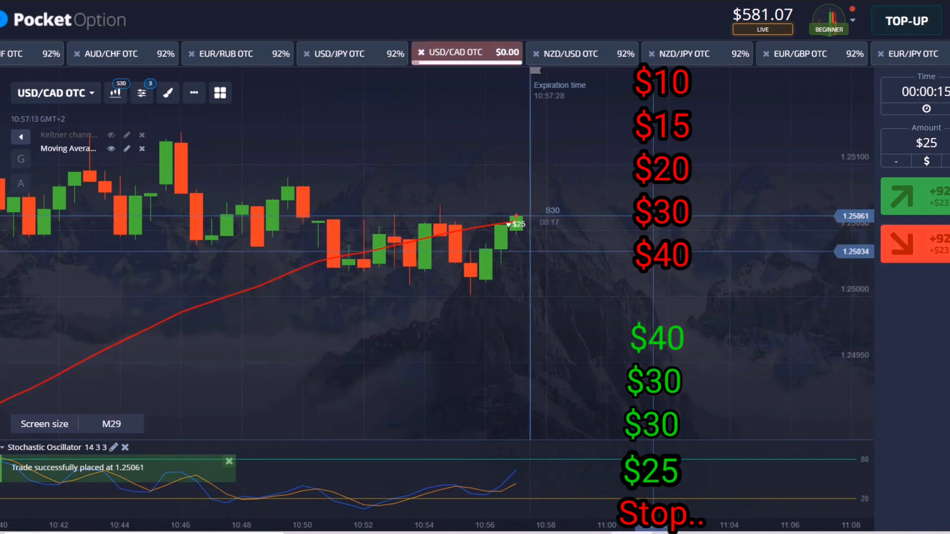
scroll(317, 252, up, 2)
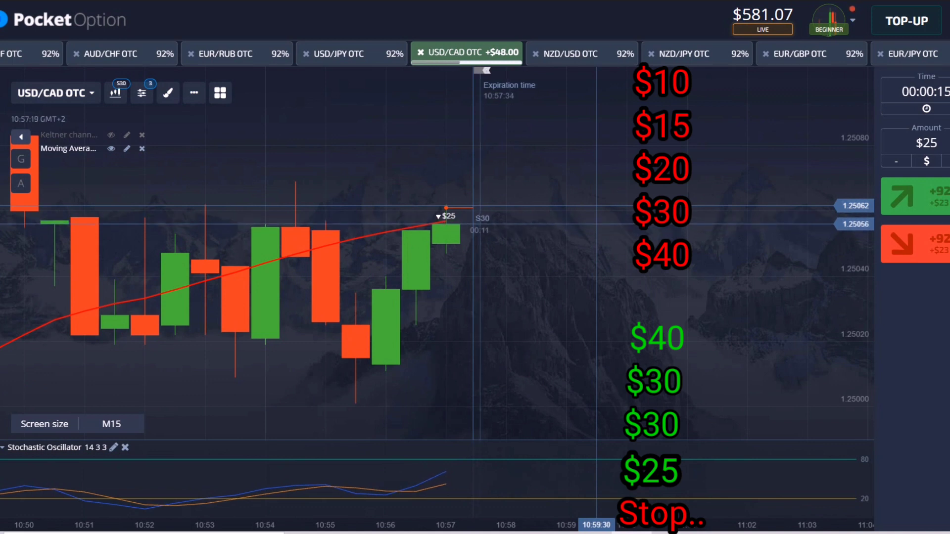
scroll(435, 252, down, 1)
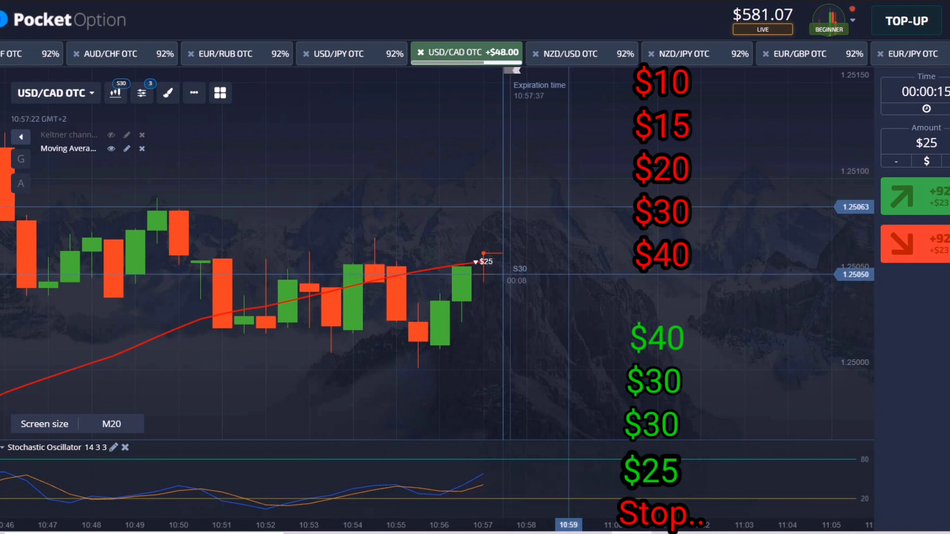
scroll(435, 253, down, 2)
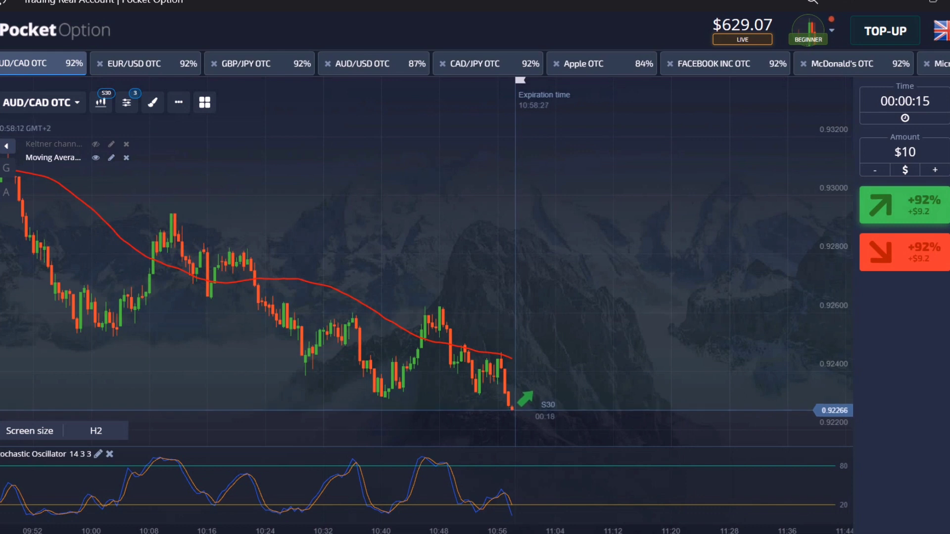
Place a $10 higher trade on AUD/CAD OTC with a 15-second expiration
click(905, 205)
scroll(426, 263, up, 5)
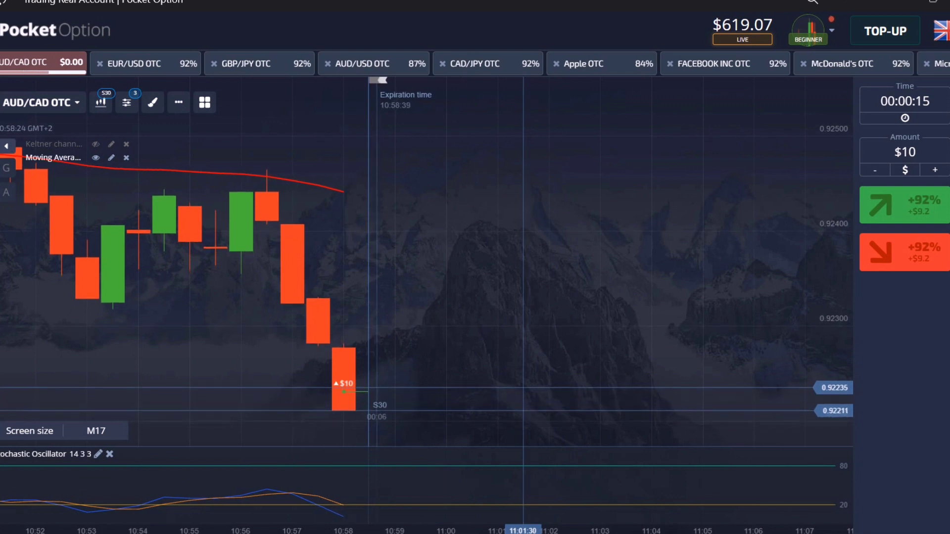
scroll(523, 409, down, 5)
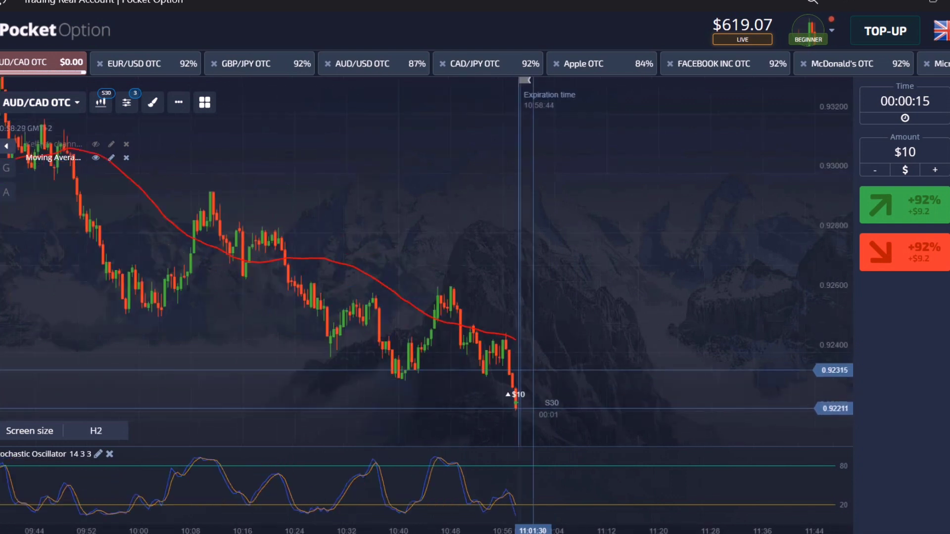
Switch to the GBP/JPY OTC chart and place a $15 higher trade with a 15-second expiration
click(259, 64)
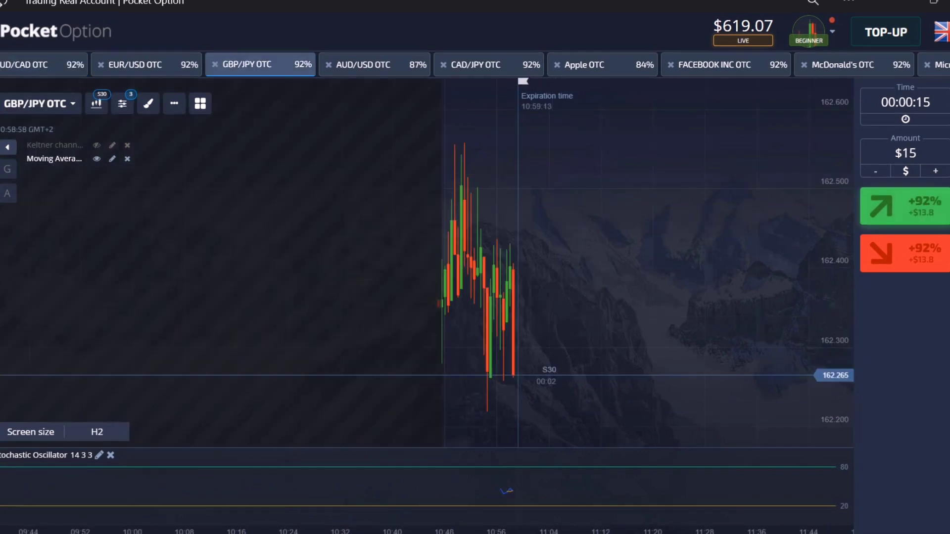
click(905, 204)
scroll(517, 198, up, 5)
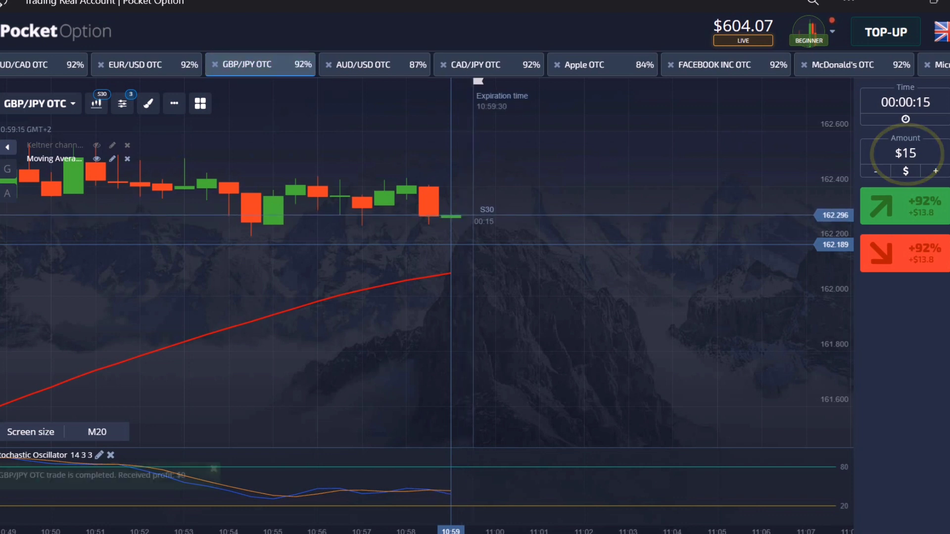
Set the trade amount to $25 and check the AUD/USD OTC and CAD/JPY OTC charts for an entry
scroll(466, 210, down, 3)
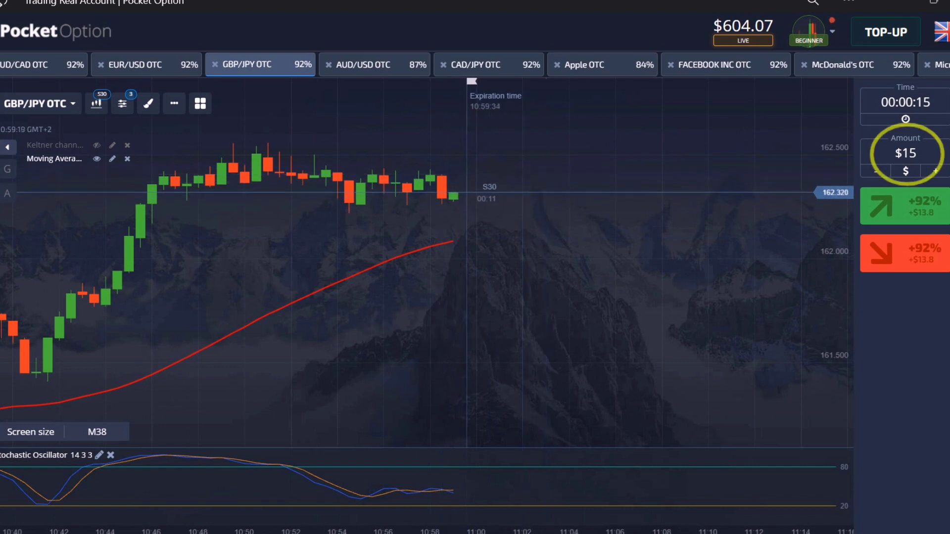
click(374, 64)
click(935, 170)
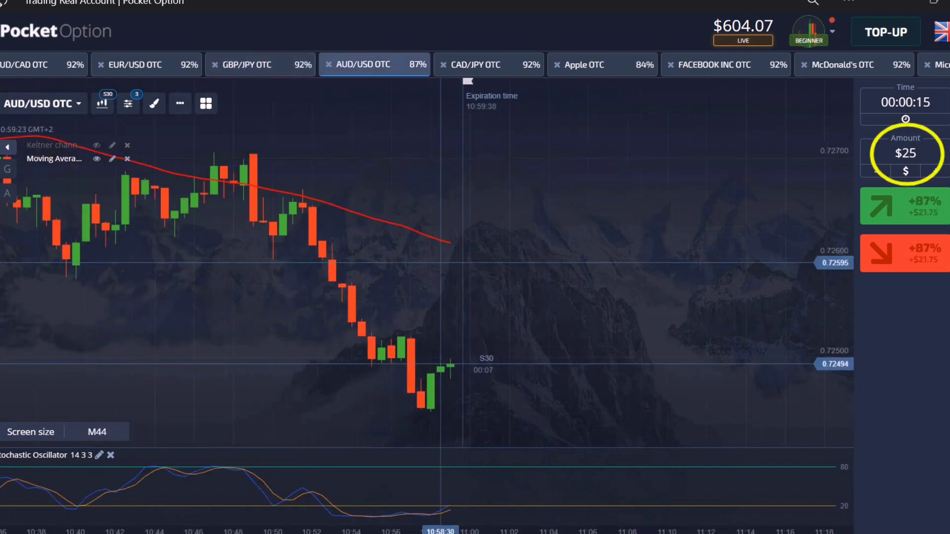
scroll(426, 262, down, 6)
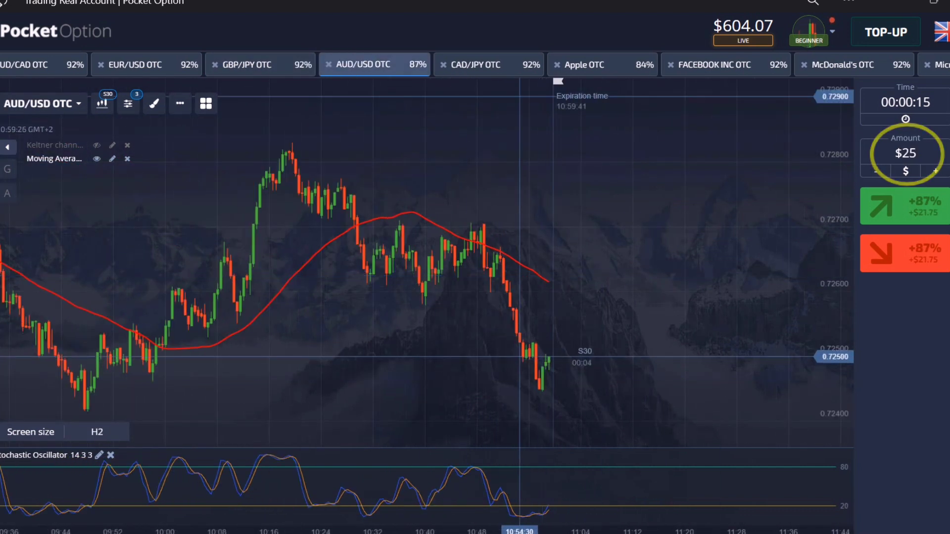
click(475, 65)
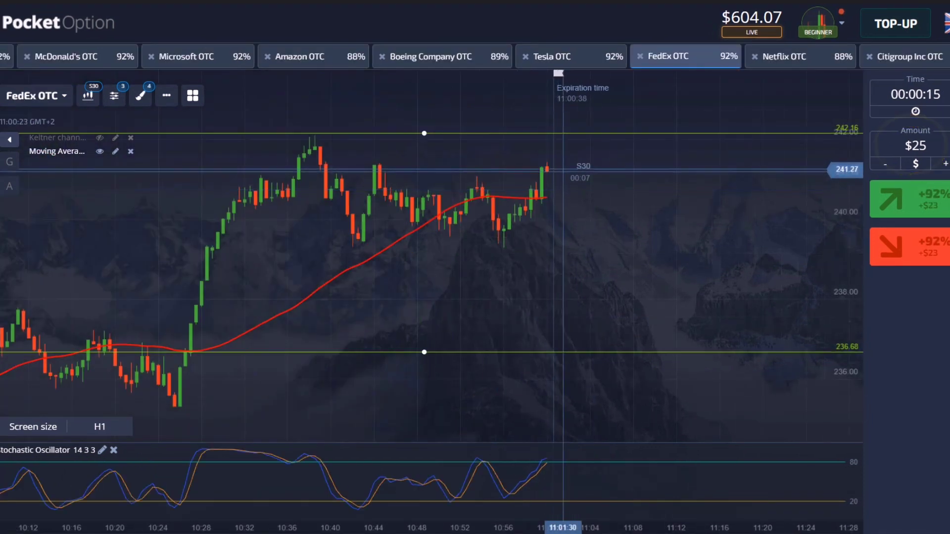
Place a $25 lower trade on FedEx OTC with a 15-second expiration and follow it on the chart
key(shift+s)
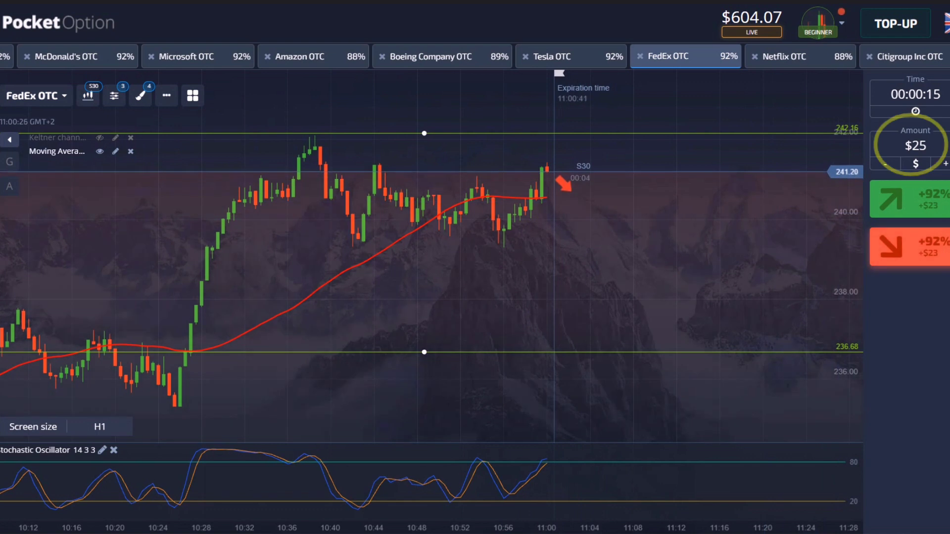
click(909, 247)
scroll(559, 202, up, 3)
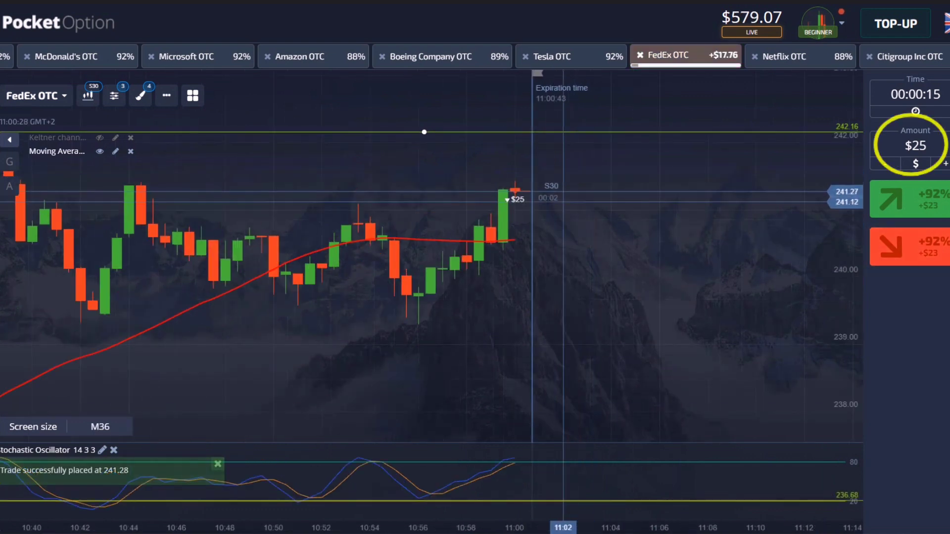
scroll(546, 197, down, 5)
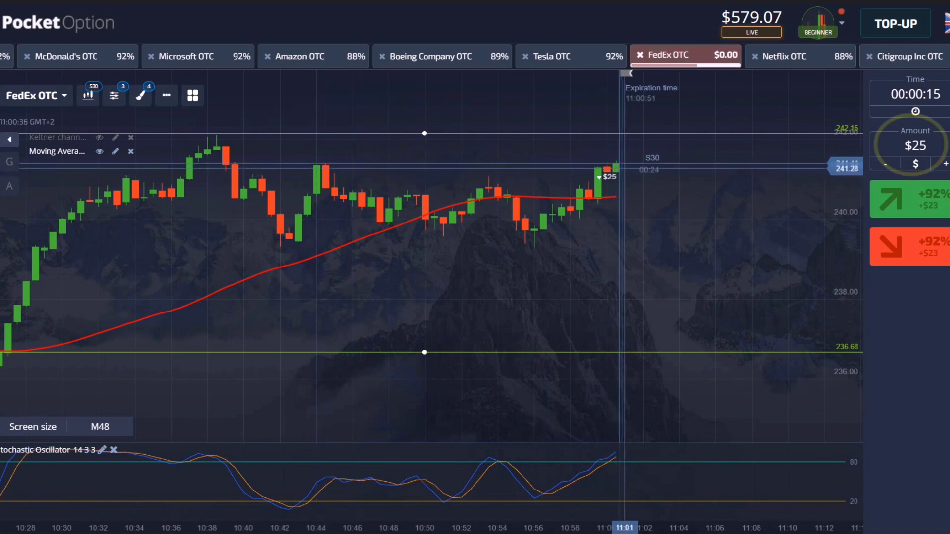
scroll(430, 247, up, 5)
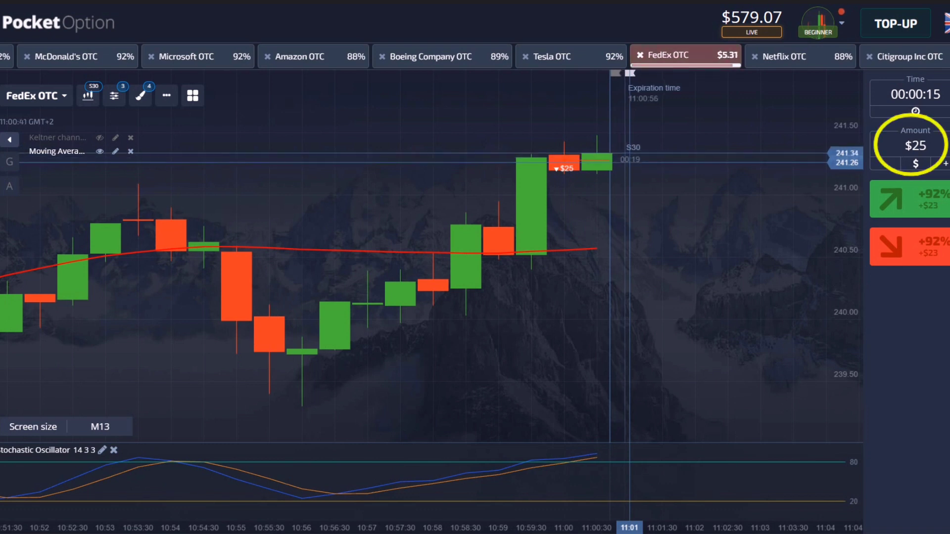
scroll(431, 248, down, 5)
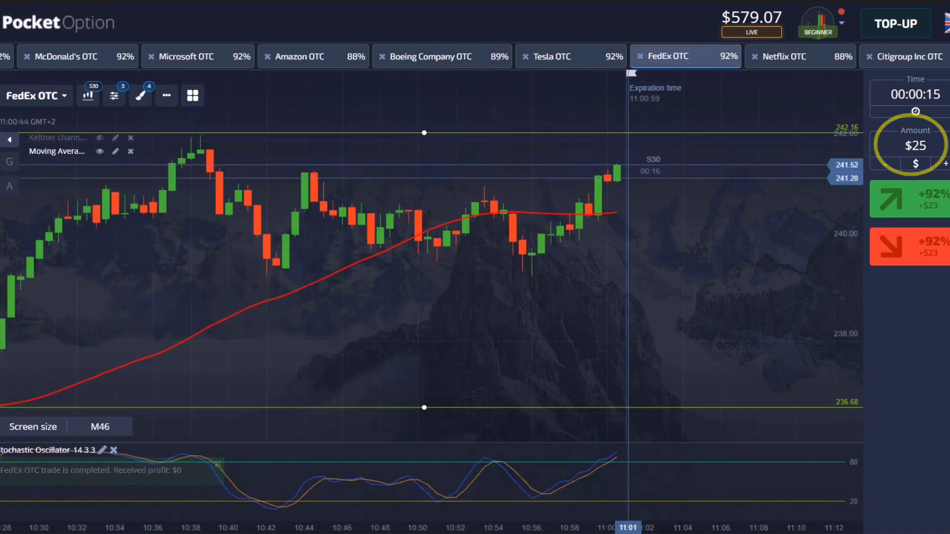
Switch to the NZD/USD OTC chart and place a $30 lower trade with a 15-second expiration
key(shift+Tab)
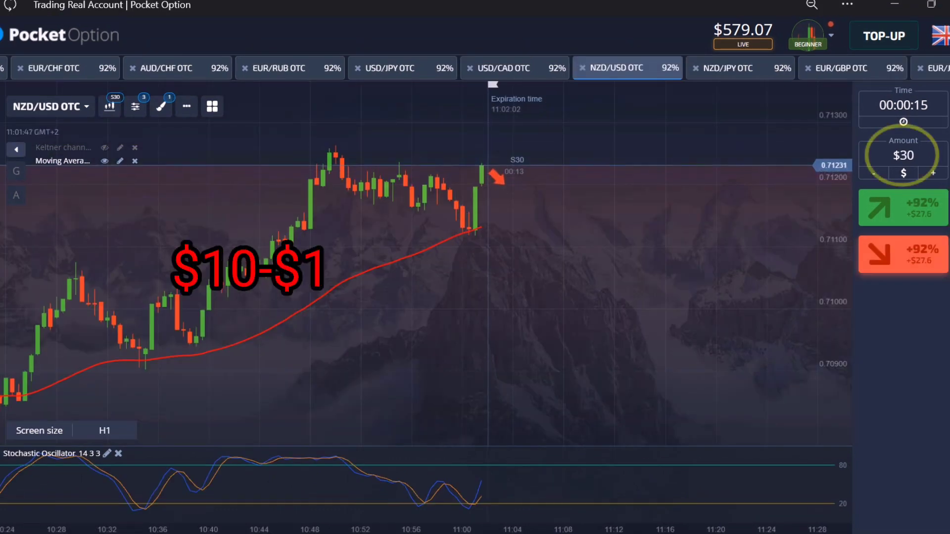
key(shift+s)
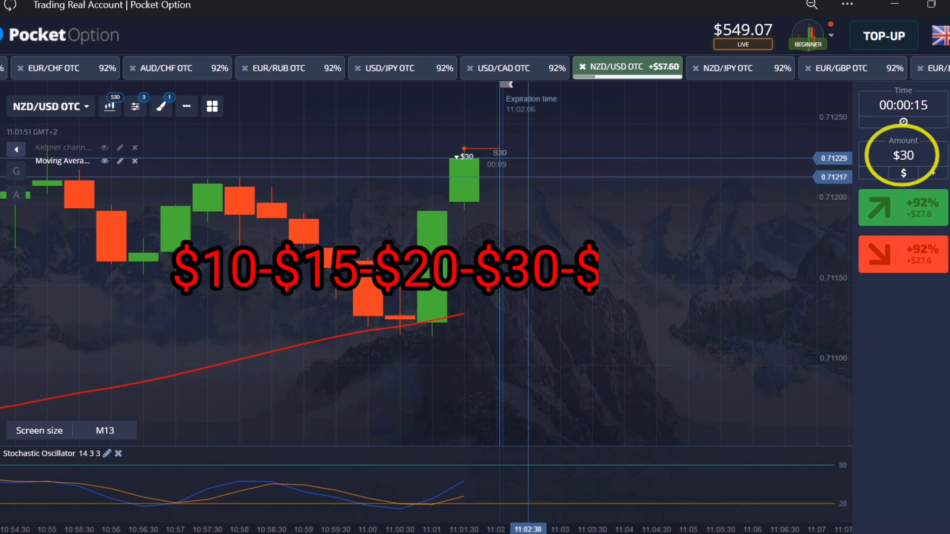
scroll(518, 174, down, 4)
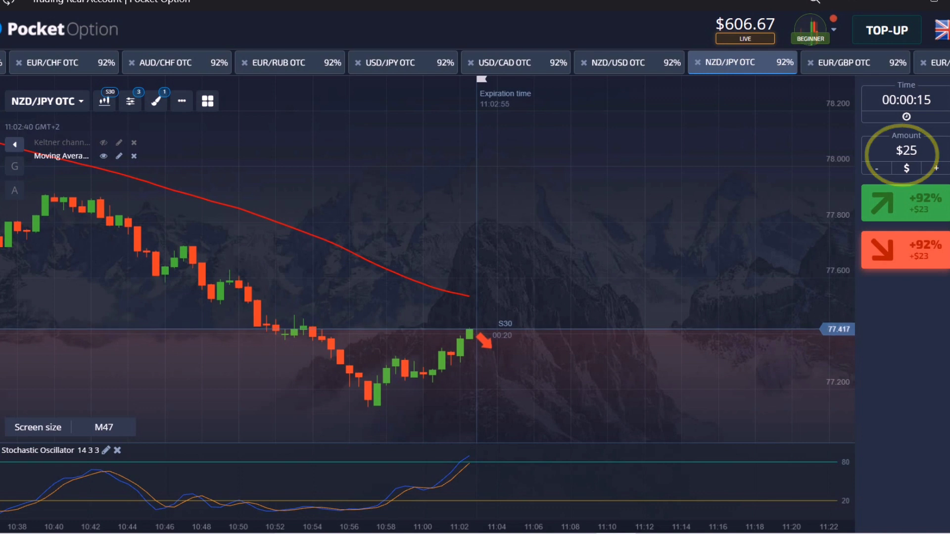
Place a $25 lower trade on NZD/JPY OTC with a 15-second expiration and follow it on the chart
click(904, 250)
scroll(505, 284, up, 5)
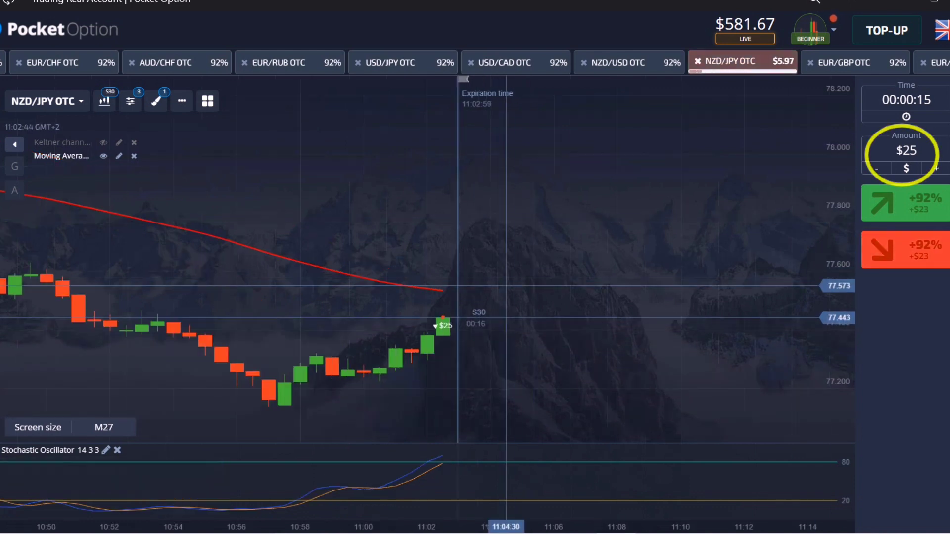
scroll(201, 303, down, 5)
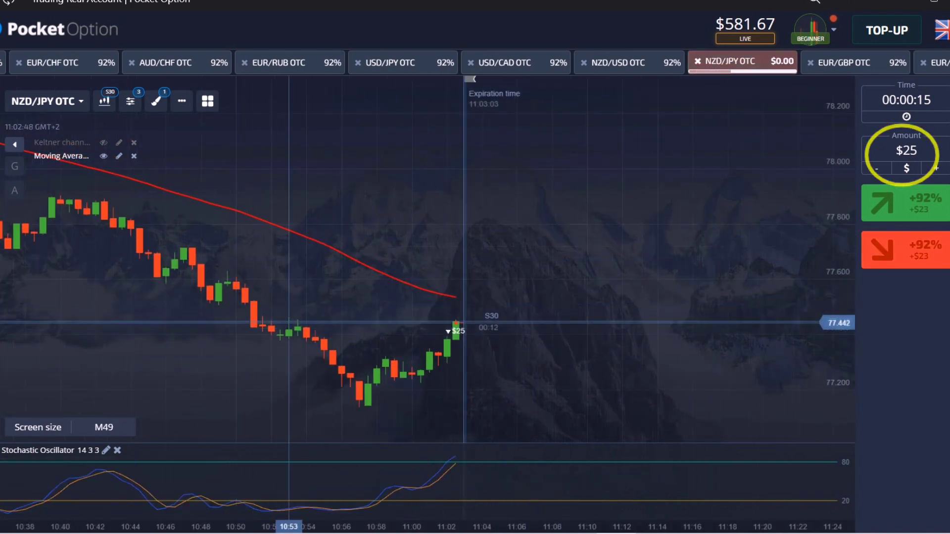
scroll(506, 229, up, 3)
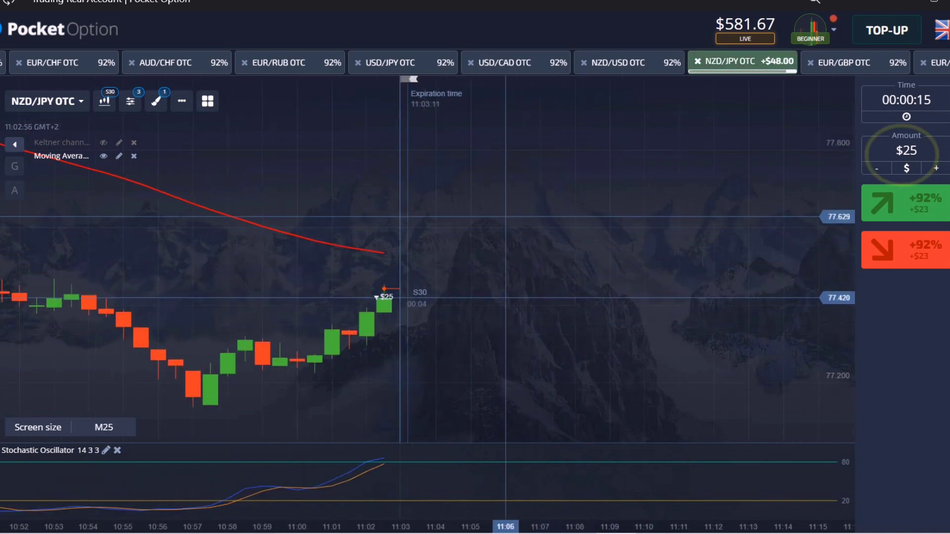
scroll(505, 229, down, 4)
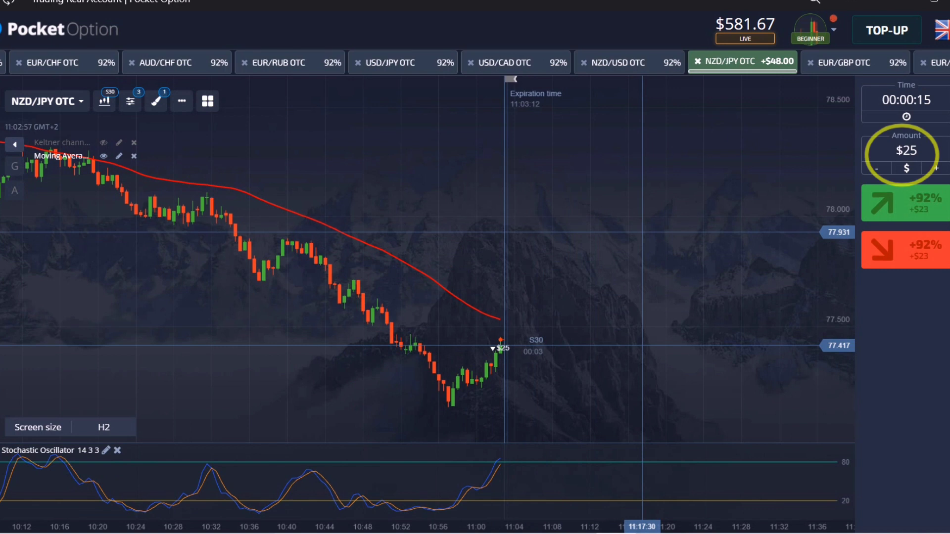
scroll(642, 232, up, 3)
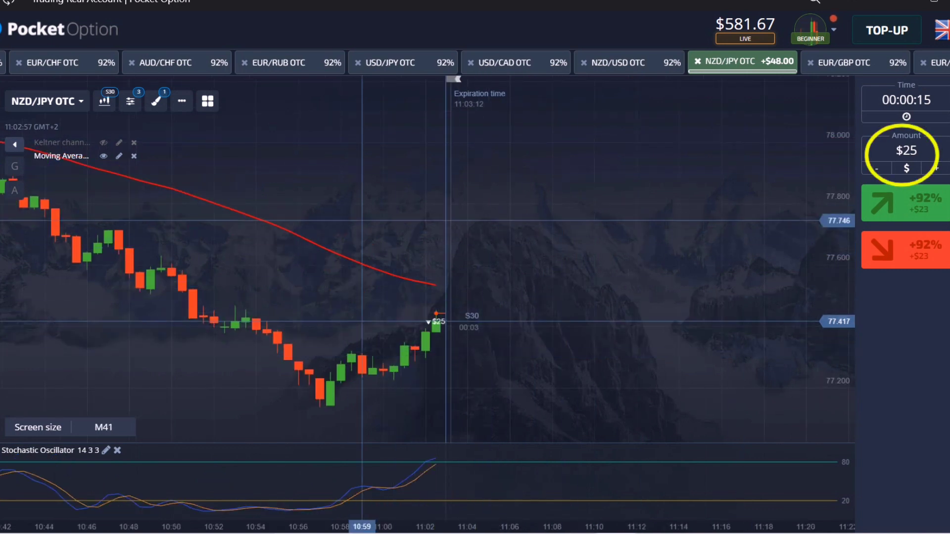
scroll(416, 195, down, 4)
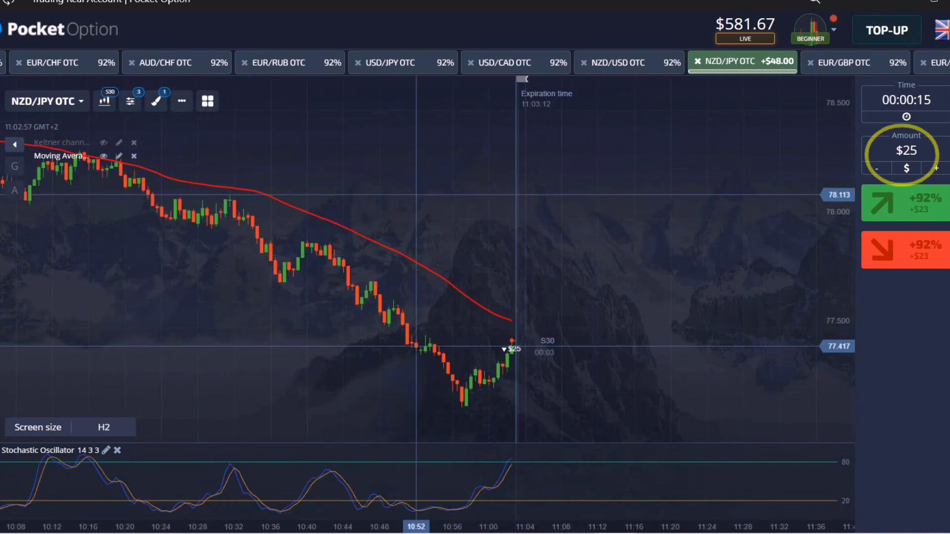